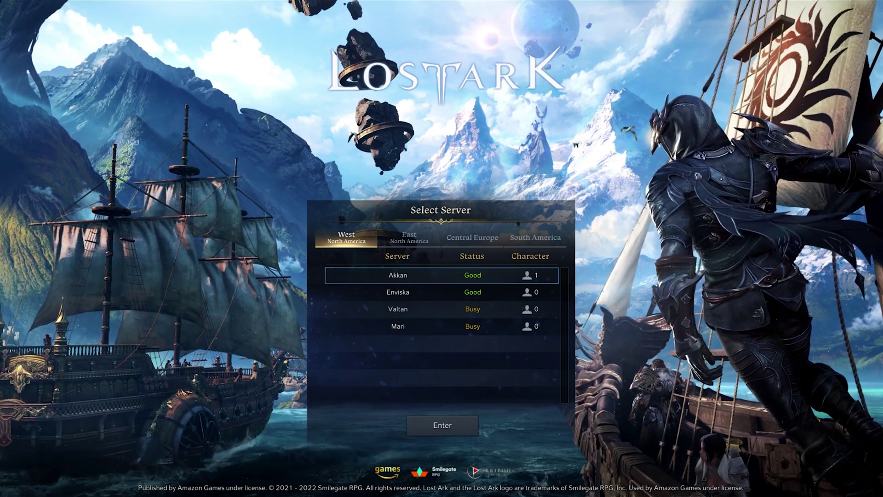
Open the game's video settings and choose DirectX 11 as the DirectX version
{"action": "key", "text": "Escape"}
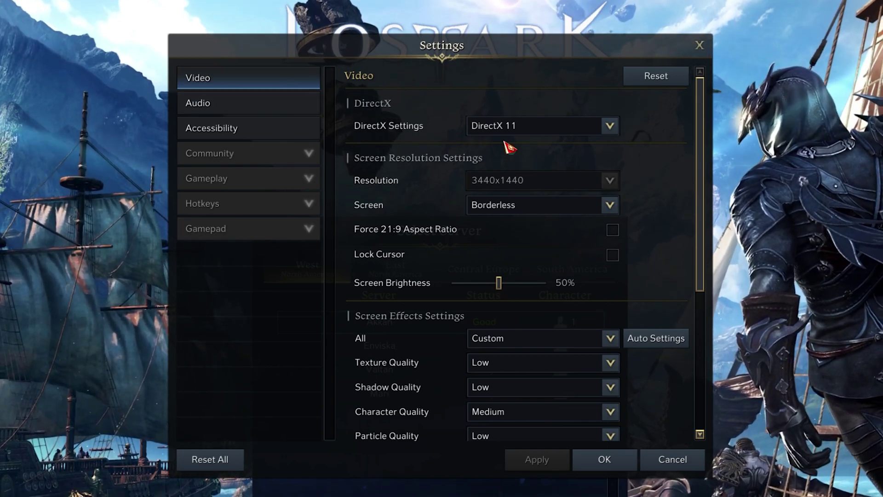
{"action": "left_click", "coordinate": [610, 130]}
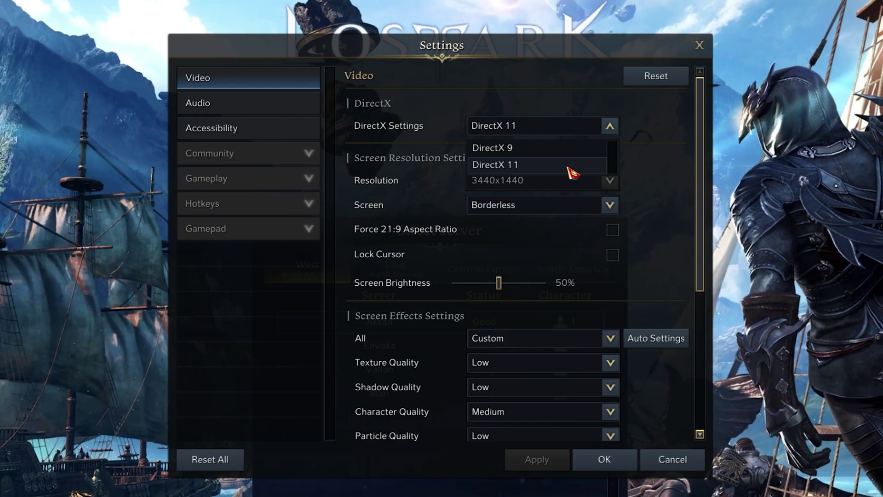
{"action": "left_click", "coordinate": [582, 162]}
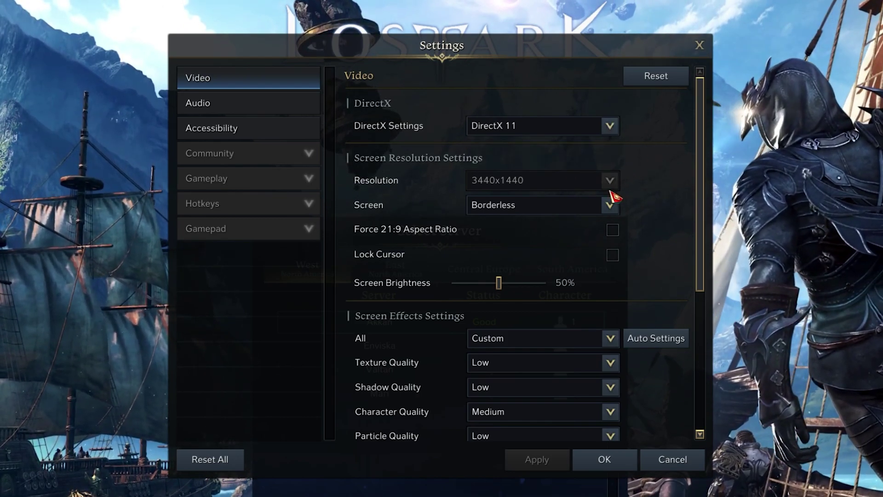
Set the screen mode to Full Screen with 3440x1440 resolution and screen brightness of about 50%
{"action": "left_click", "coordinate": [610, 205]}
{"action": "left_click", "coordinate": [561, 227]}
{"action": "left_click", "coordinate": [608, 181]}
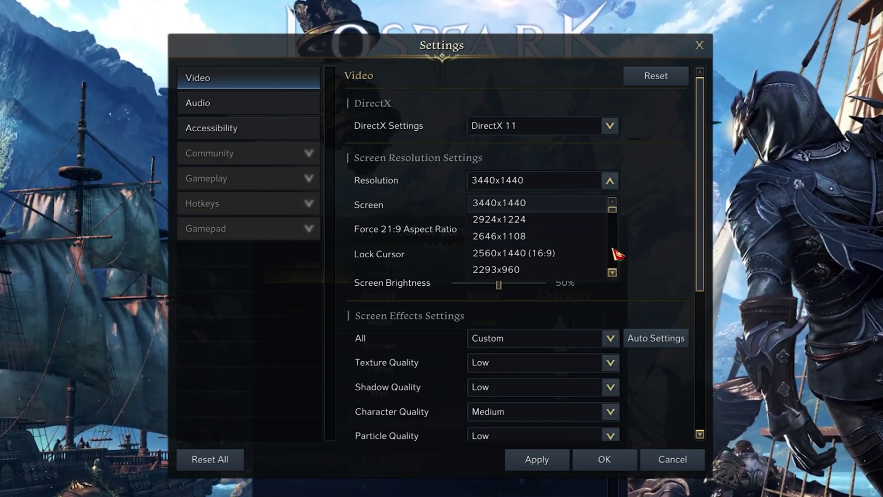
{"action": "mouse_move", "coordinate": [612, 210]}
{"action": "left_mouse_down"}
{"action": "mouse_move", "coordinate": [615, 249]}
{"action": "mouse_move", "coordinate": [615, 216]}
{"action": "left_mouse_up"}
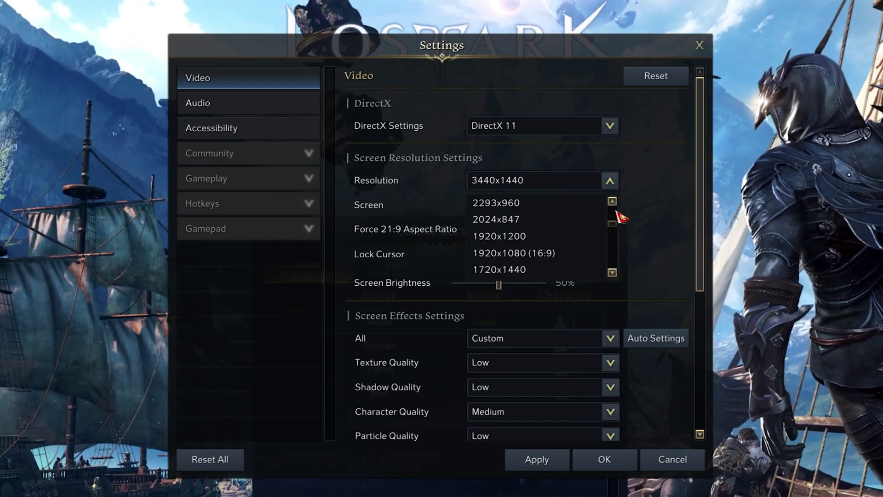
{"action": "left_click", "coordinate": [655, 200]}
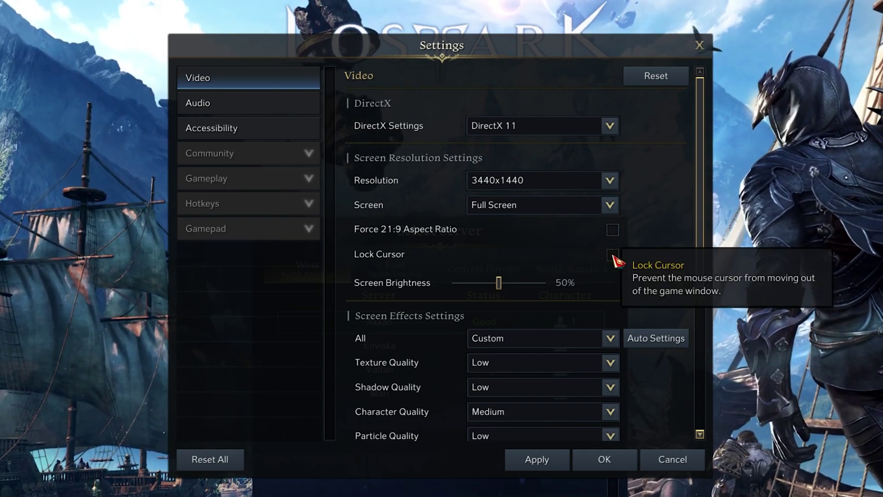
{"action": "mouse_move", "coordinate": [499, 282]}
{"action": "left_mouse_down"}
{"action": "mouse_move", "coordinate": [541, 282]}
{"action": "mouse_move", "coordinate": [500, 284]}
{"action": "left_mouse_up"}
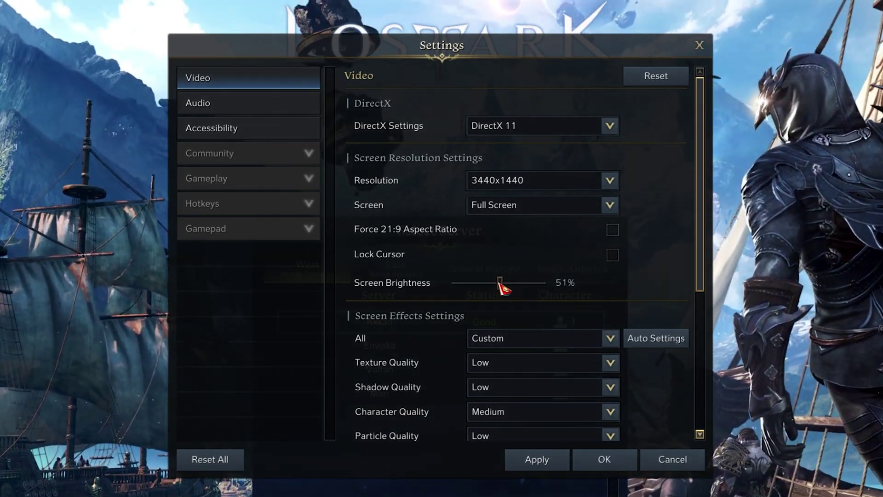
Set both the texture quality and the shadow quality to Low in the screen effects settings
{"action": "left_click_drag", "start_coordinate": [699, 256], "coordinate": [710, 350]}
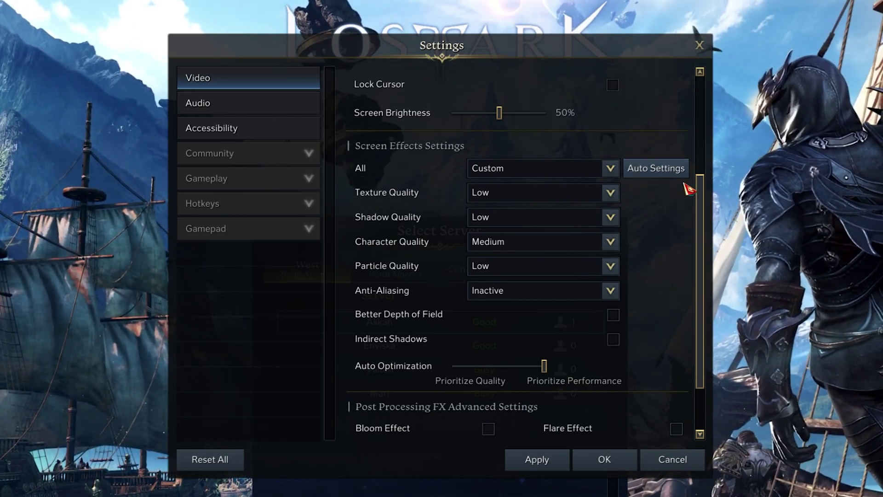
{"action": "scroll", "coordinate": [702, 187], "scroll_direction": "down", "scroll_amount": 1}
{"action": "left_click_drag", "start_coordinate": [701, 188], "coordinate": [707, 212]}
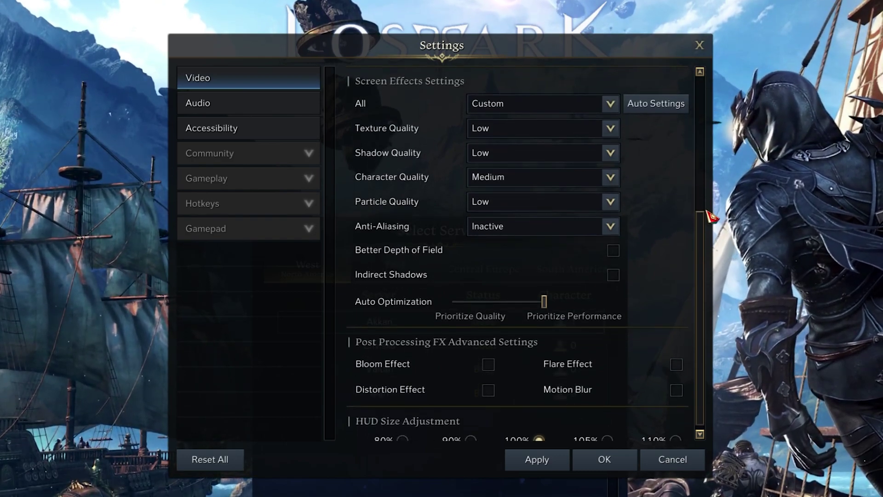
{"action": "left_click", "coordinate": [616, 129]}
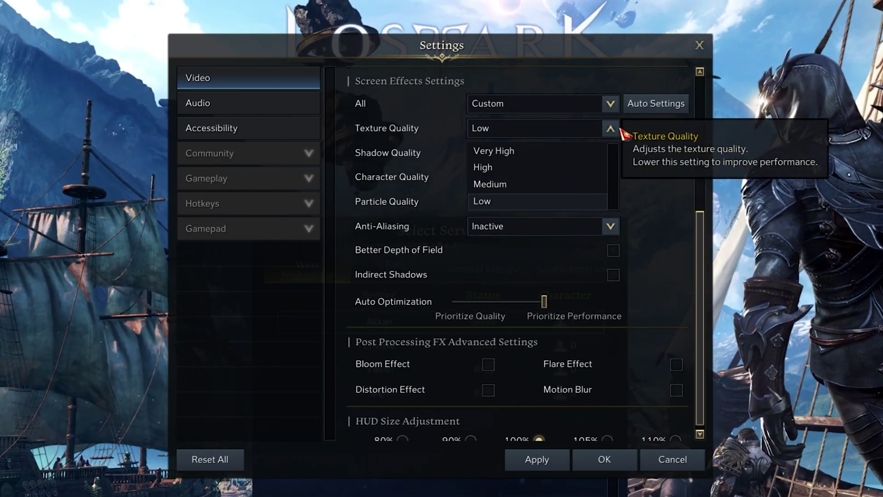
{"action": "left_click", "coordinate": [563, 201]}
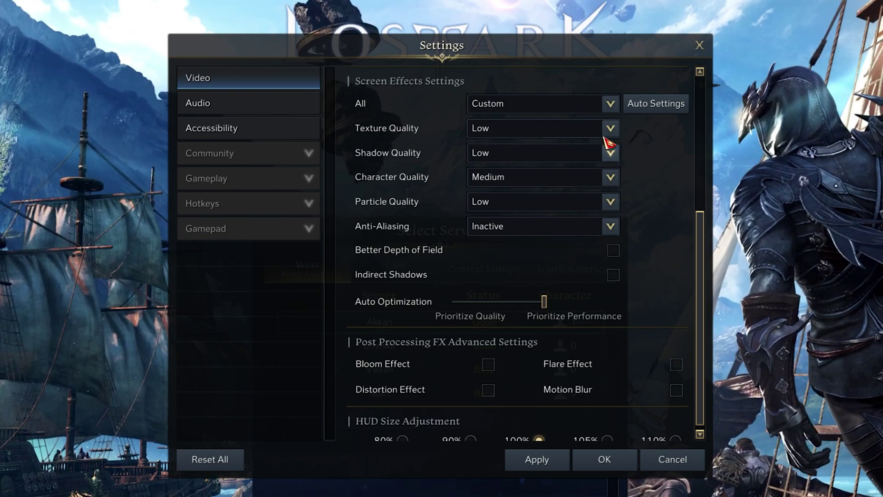
{"action": "left_click", "coordinate": [614, 130]}
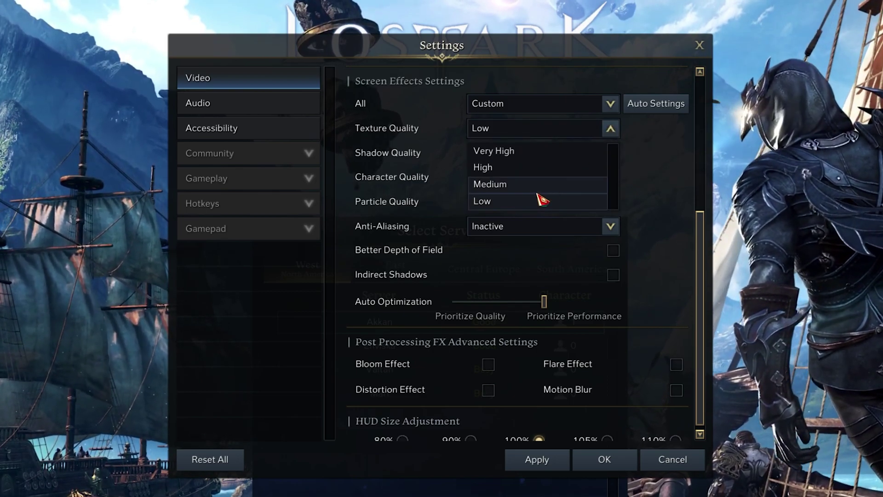
{"action": "left_click", "coordinate": [543, 200]}
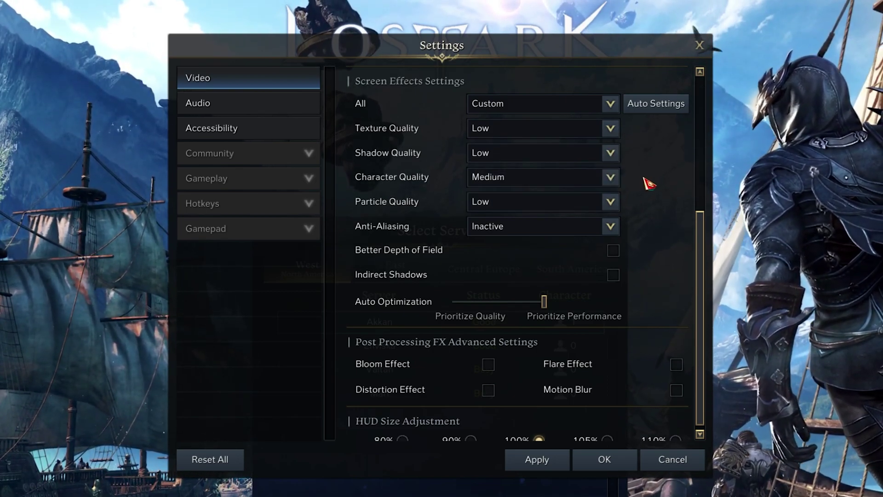
{"action": "left_click", "coordinate": [607, 155]}
{"action": "left_click", "coordinate": [558, 226]}
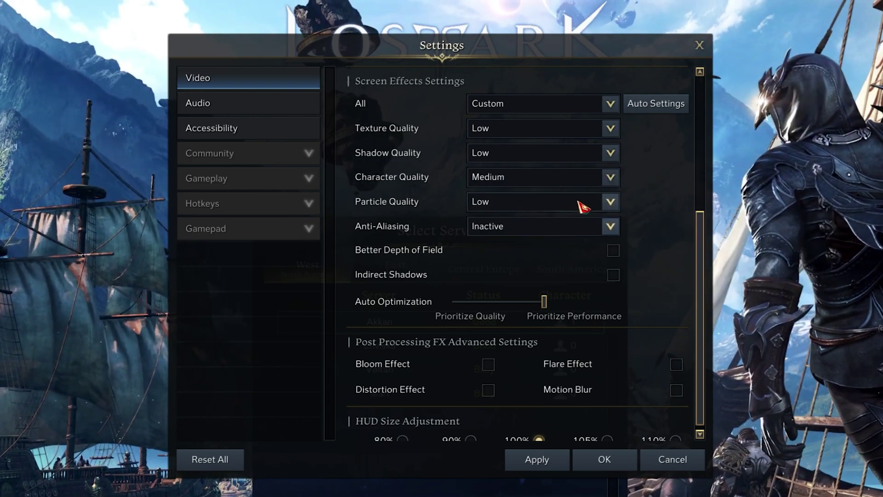
Set the character quality to Medium and the particle quality to Low
{"action": "left_click", "coordinate": [610, 180]}
{"action": "left_click", "coordinate": [583, 228]}
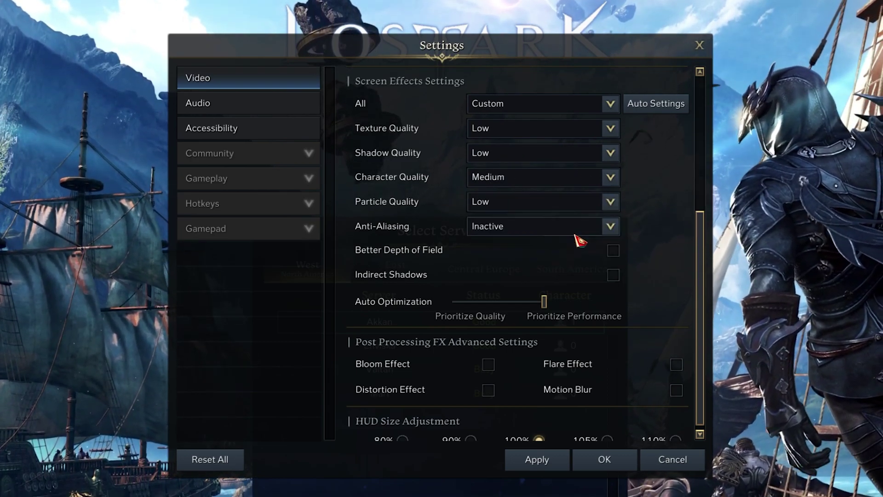
{"action": "left_click", "coordinate": [594, 205]}
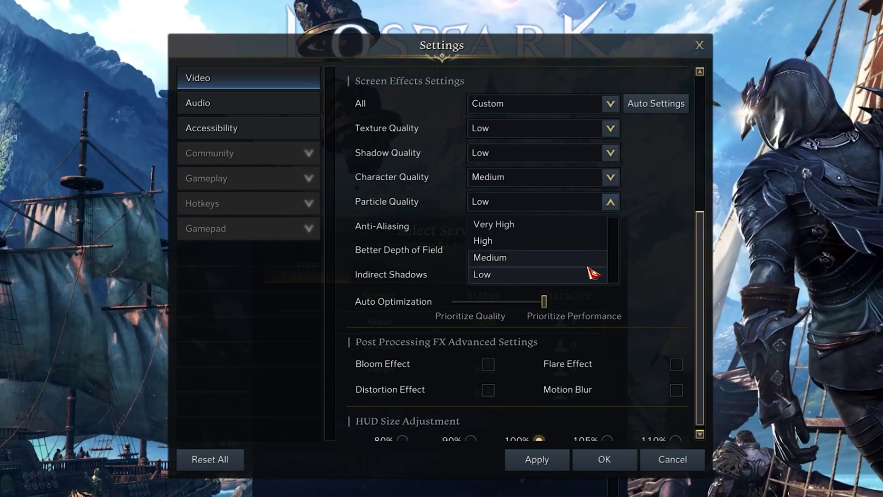
{"action": "left_click", "coordinate": [589, 274]}
Set anti-aliasing to Inactive and move auto optimization fully to Prioritize Performance
{"action": "left_click", "coordinate": [615, 230]}
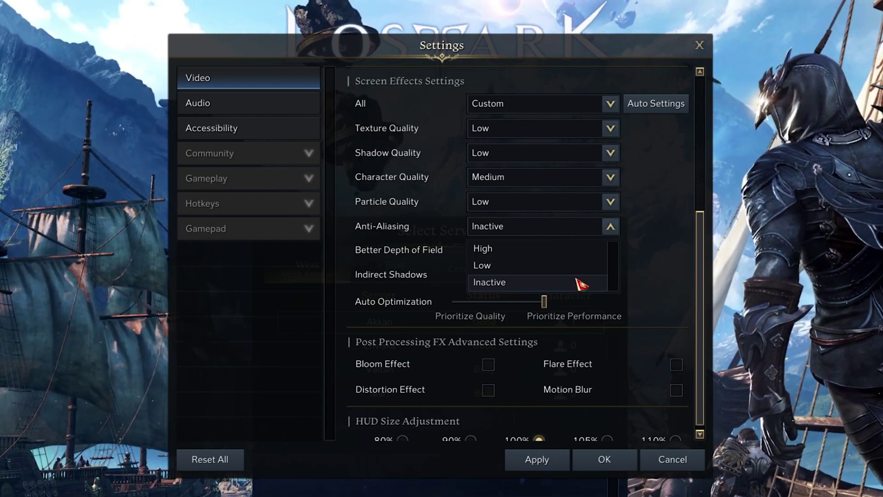
{"action": "left_click", "coordinate": [579, 282]}
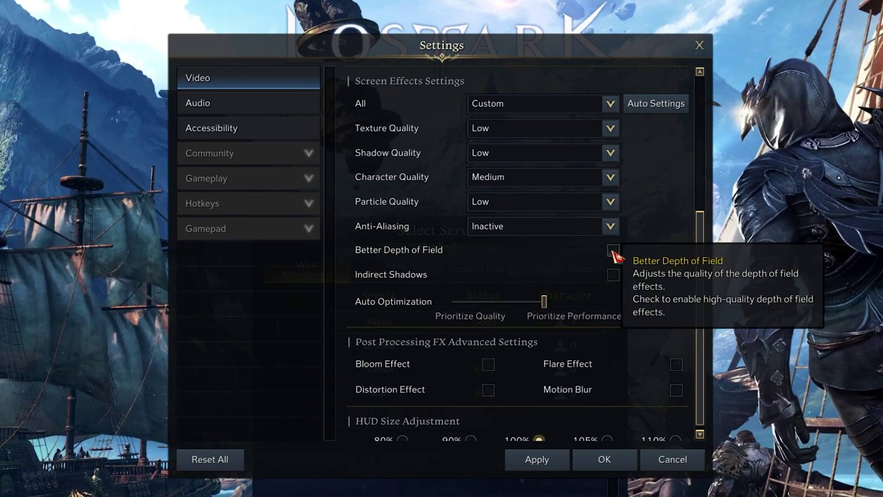
{"action": "scroll", "coordinate": [701, 245], "scroll_direction": "down", "scroll_amount": 1}
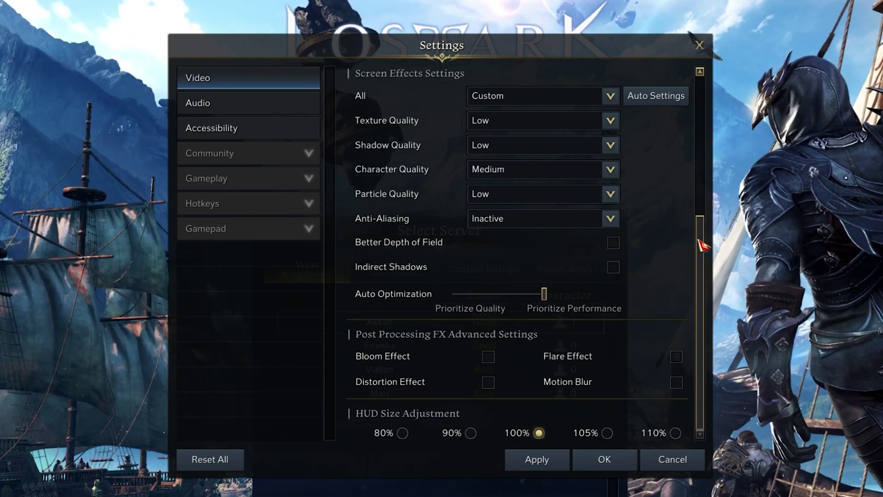
{"action": "left_click_drag", "start_coordinate": [545, 294], "coordinate": [613, 289]}
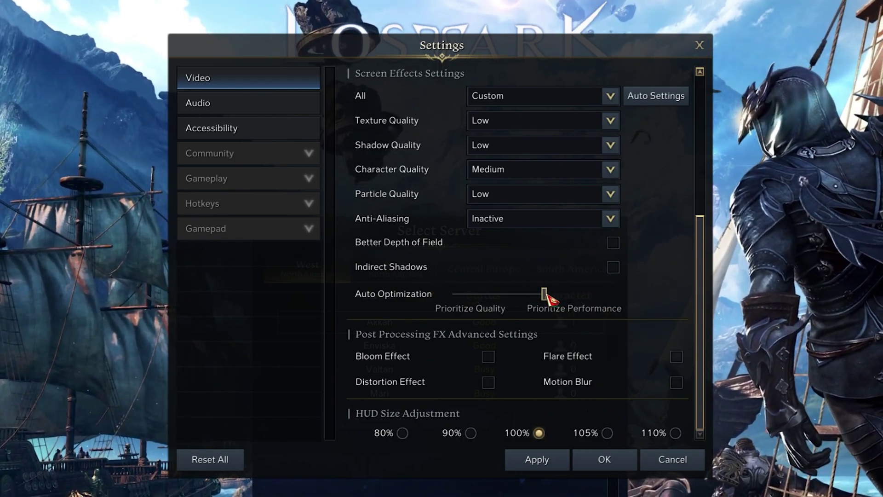
{"action": "mouse_move", "coordinate": [547, 298]}
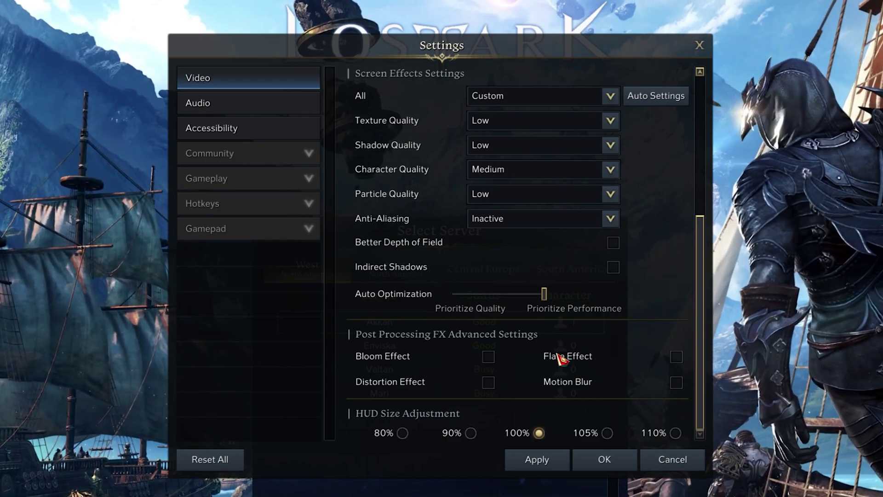
Review the bloom, distortion, flare and motion blur options, leaving the settings without applying the changes
{"action": "mouse_move", "coordinate": [492, 364]}
{"action": "mouse_move", "coordinate": [490, 387]}
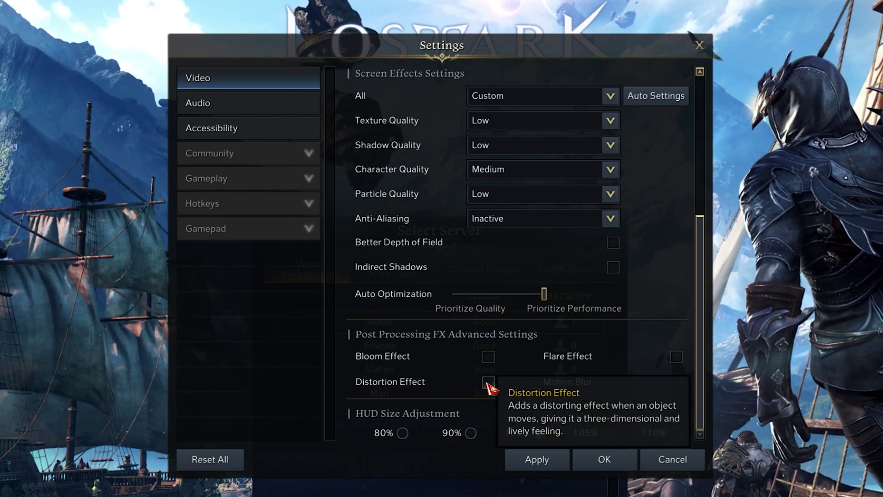
{"action": "mouse_move", "coordinate": [675, 359]}
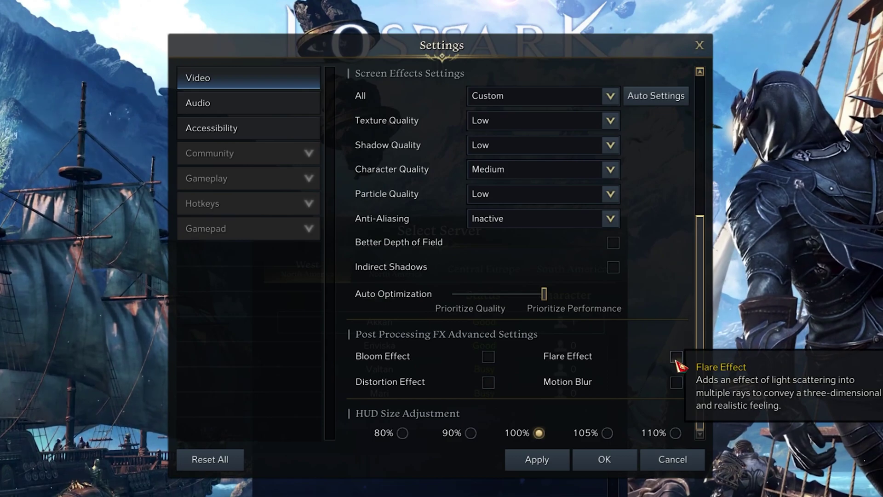
{"action": "mouse_move", "coordinate": [677, 385]}
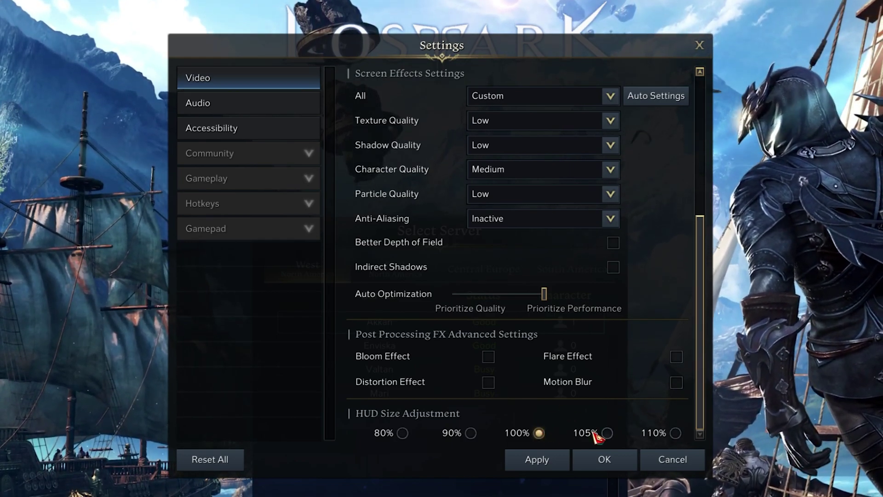
{"action": "left_click", "coordinate": [669, 459]}
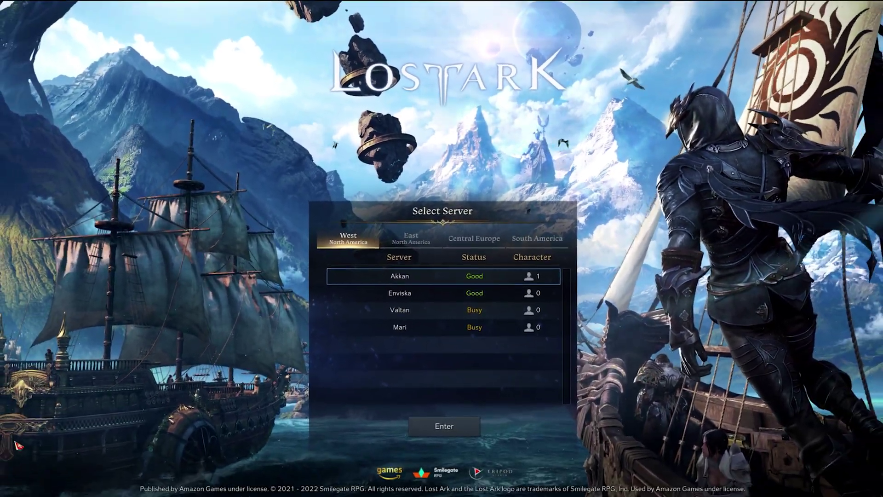
Quit Lost Ark and open Windows Task Manager
{"action": "key", "text": "Escape"}
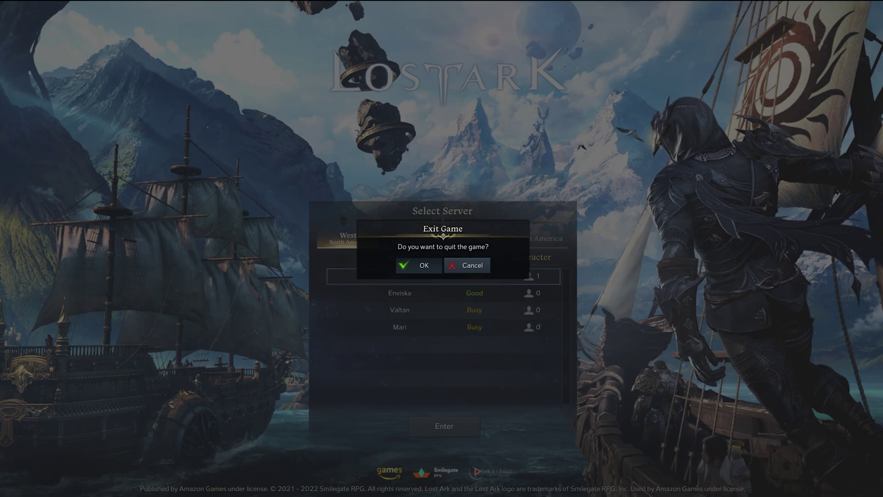
{"action": "key", "text": "Return"}
{"action": "key", "text": "super"}
{"action": "type", "text": "task"}
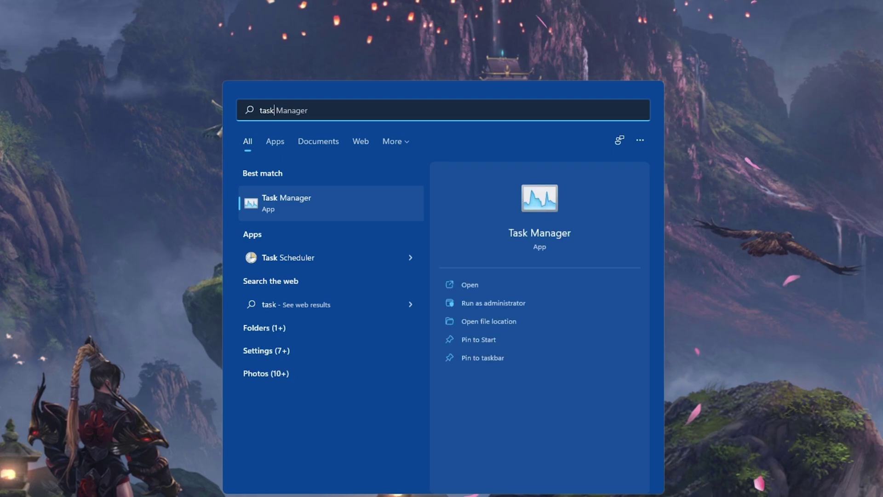
{"action": "key", "text": "Return"}
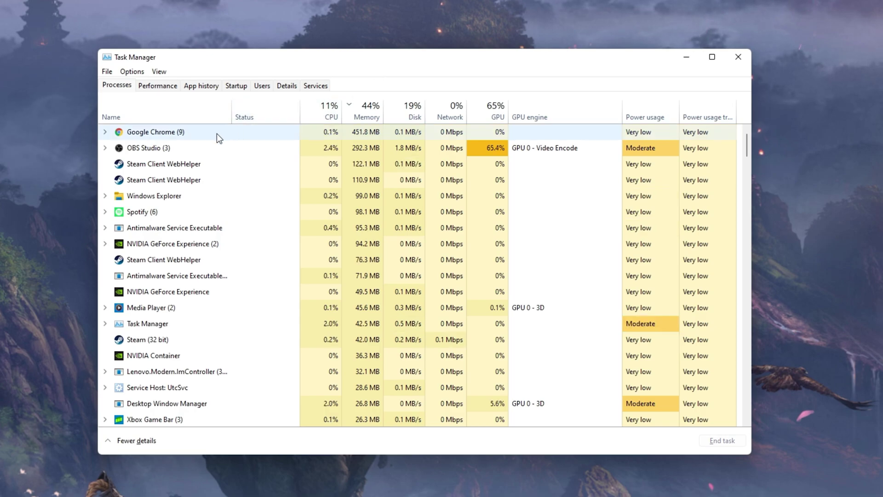
Sort the running processes by CPU usage and then by memory usage to find the heaviest ones
{"action": "left_click", "coordinate": [321, 109]}
{"action": "left_click", "coordinate": [321, 110]}
{"action": "left_click", "coordinate": [321, 109]}
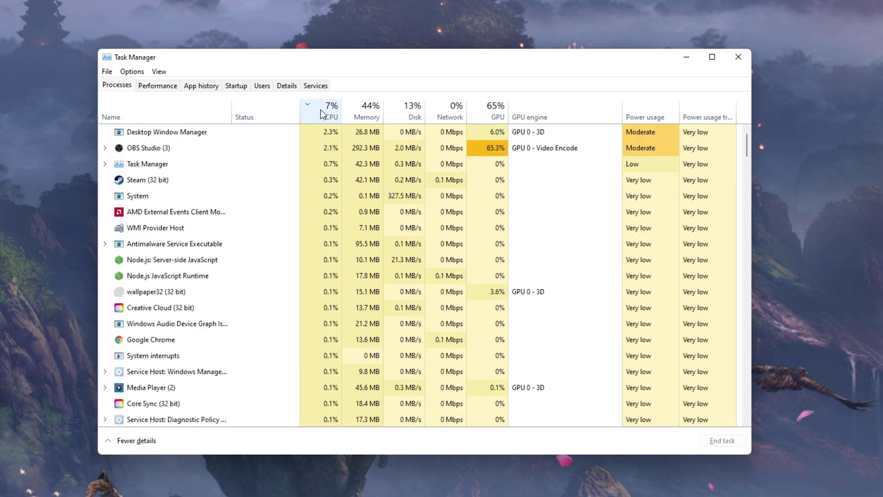
{"action": "left_click", "coordinate": [360, 106]}
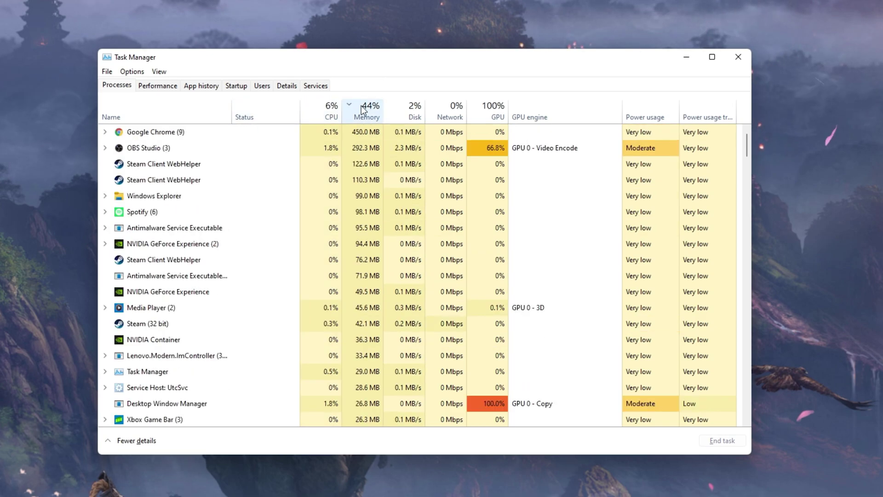
Examine the background processes and the end-task option for Steam Client WebHelper and NVIDIA GeForce Experience
{"action": "right_click", "coordinate": [245, 162]}
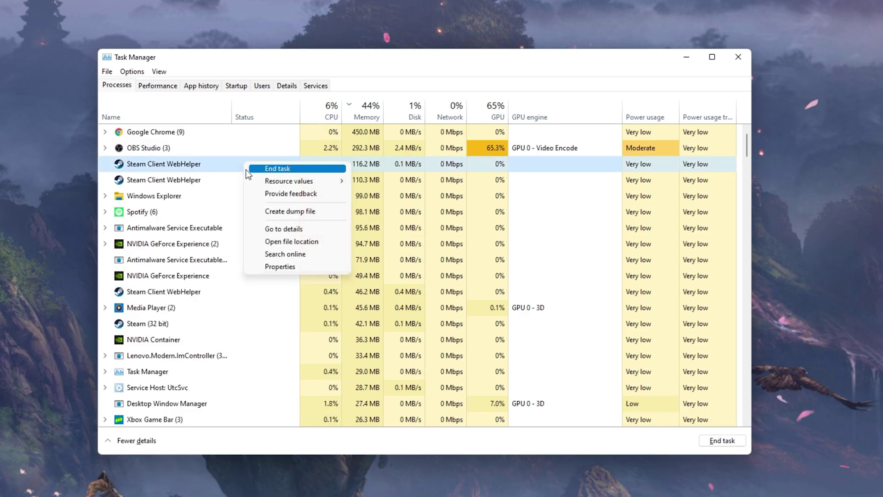
{"action": "left_click", "coordinate": [253, 244]}
{"action": "right_click", "coordinate": [253, 245]}
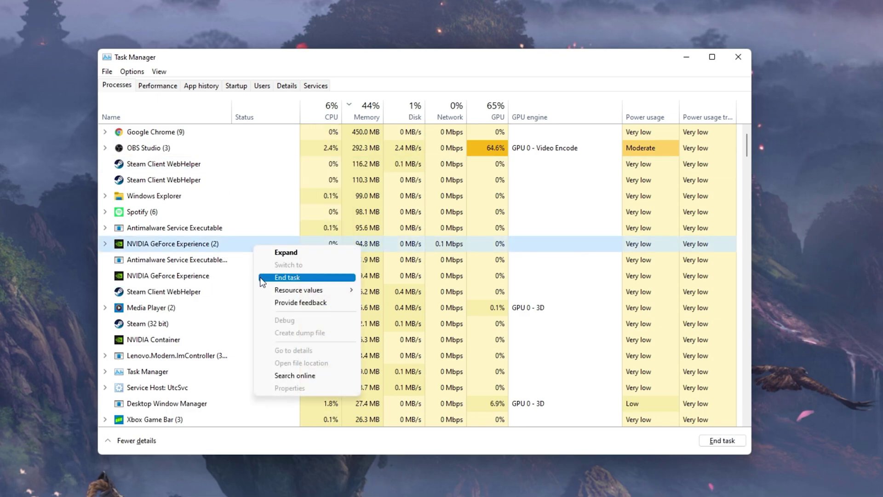
{"action": "left_click", "coordinate": [205, 304]}
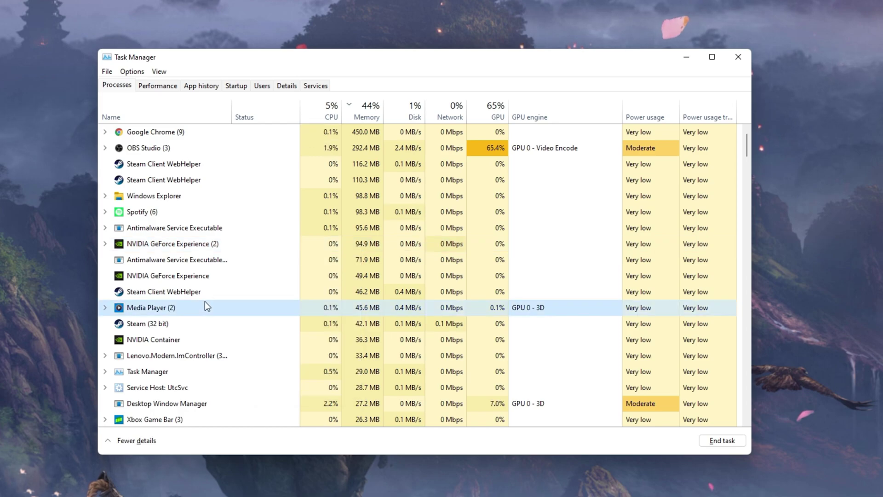
{"action": "key", "text": "c"}
{"action": "scroll", "coordinate": [205, 305], "scroll_direction": "down", "scroll_amount": 2}
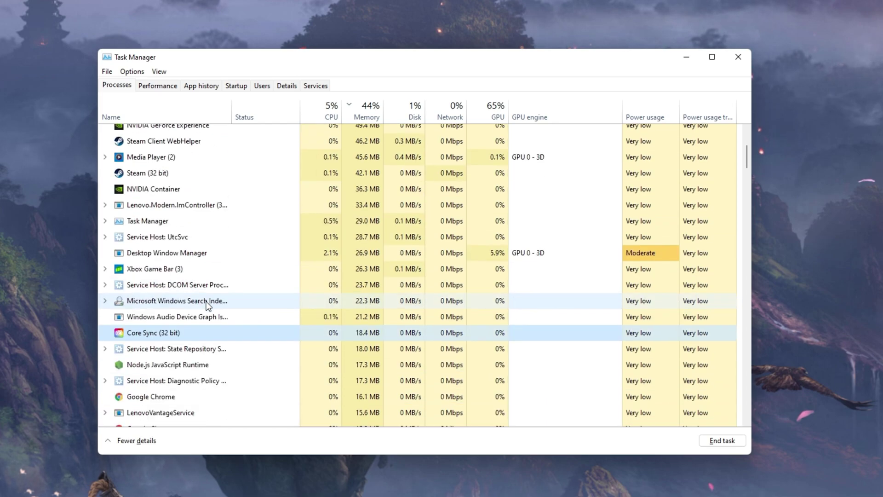
Disable PrivadoVPN from launching at Windows startup
{"action": "left_click", "coordinate": [236, 86]}
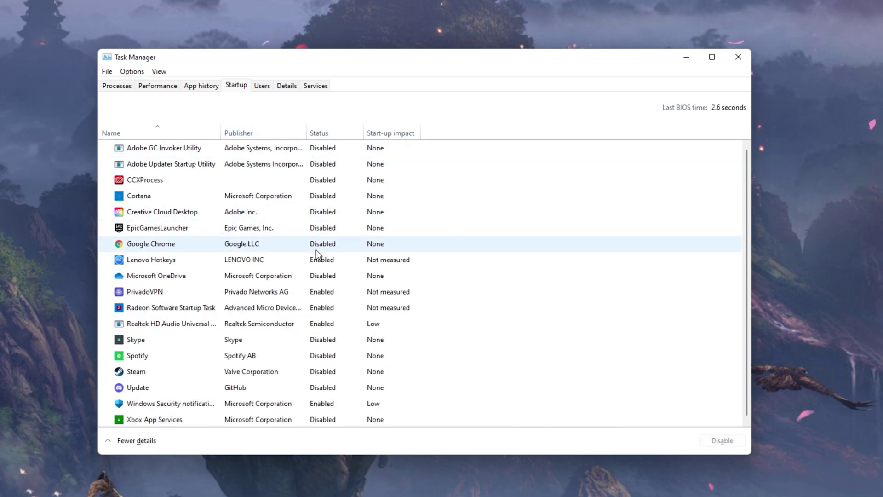
{"action": "right_click", "coordinate": [324, 290]}
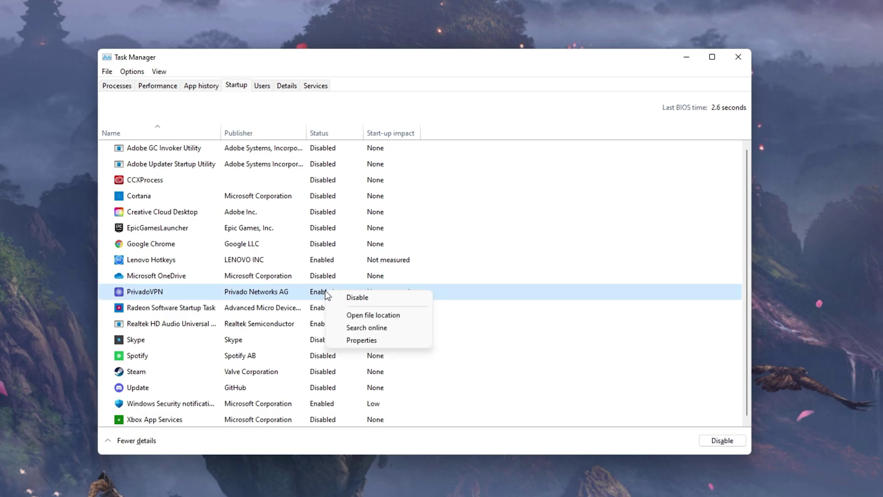
{"action": "left_click", "coordinate": [337, 297]}
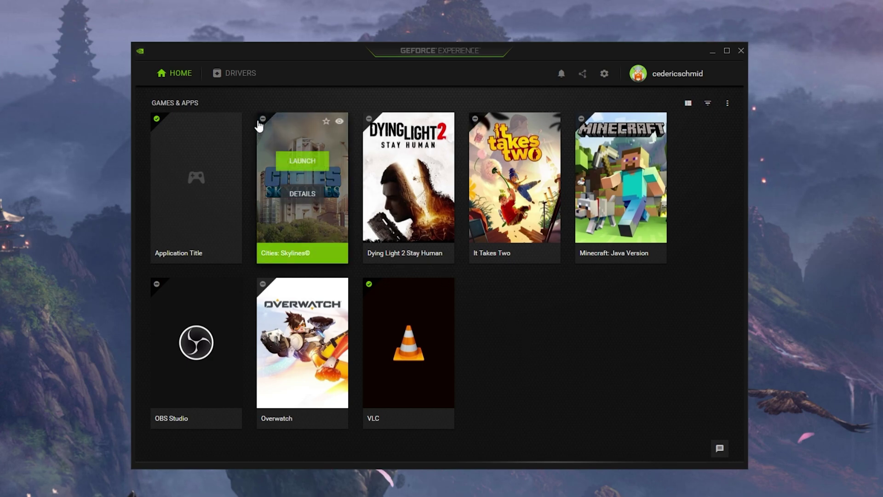
Examine the details of the available Game Ready Driver 511.65 and the general settings in GeForce Experience
{"action": "left_click", "coordinate": [237, 80]}
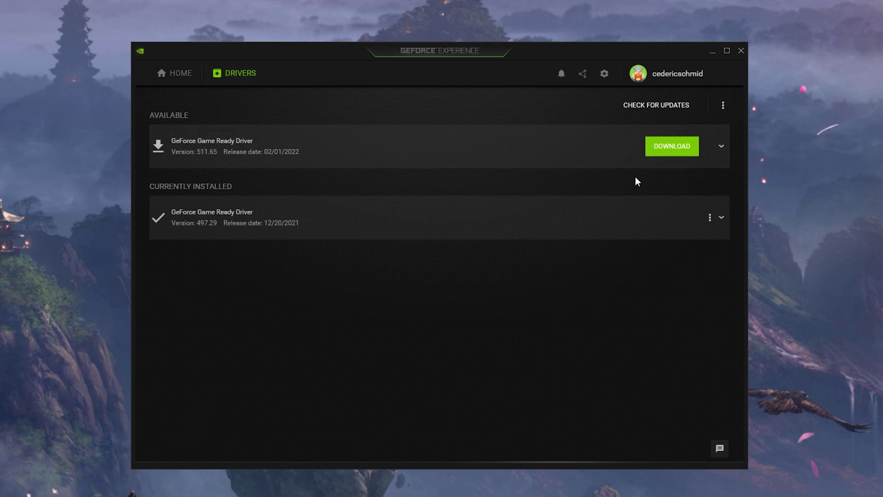
{"action": "left_click", "coordinate": [720, 147]}
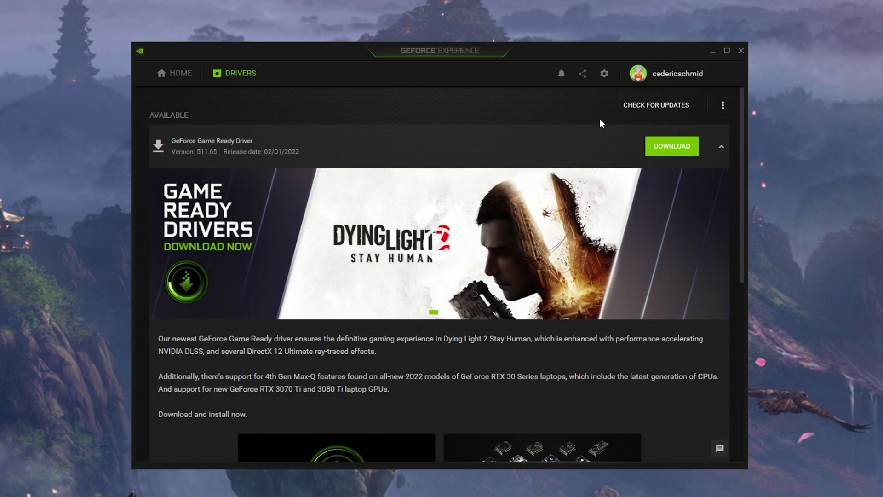
{"action": "left_click", "coordinate": [606, 74]}
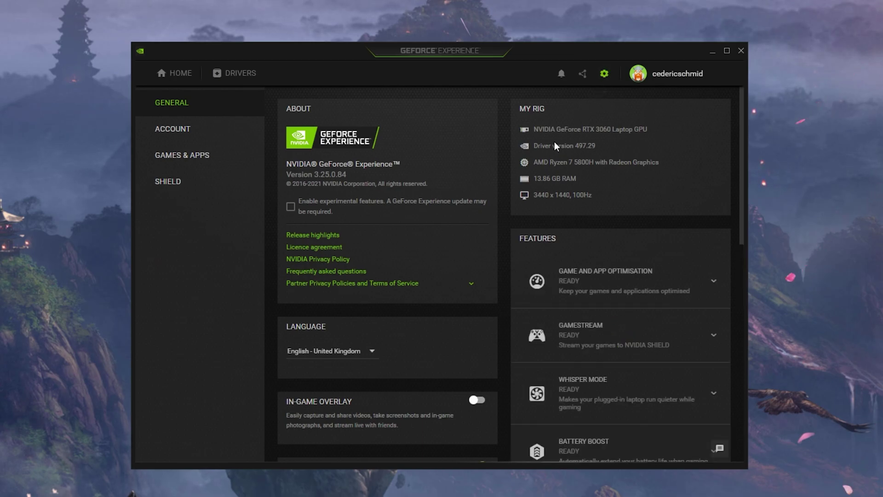
{"action": "scroll", "coordinate": [533, 158], "scroll_direction": "down", "scroll_amount": 3}
{"action": "scroll", "coordinate": [534, 158], "scroll_direction": "down", "scroll_amount": 1}
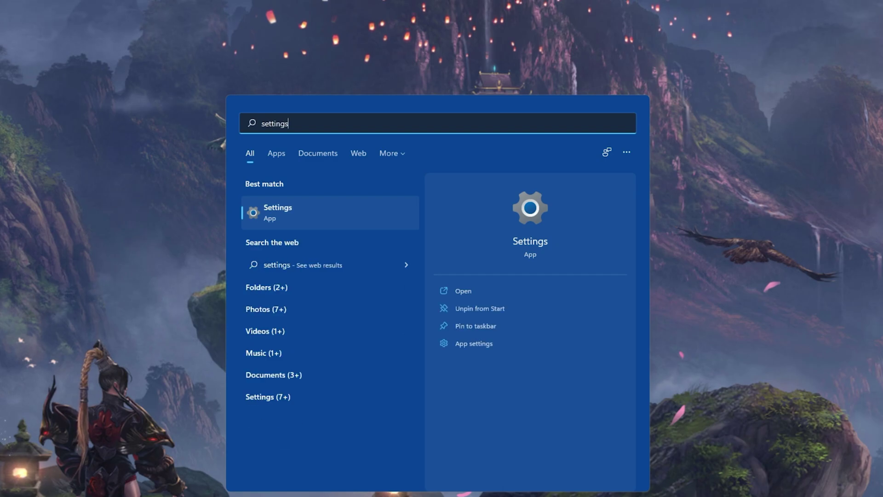
Open the Windows Settings app and view the Game Mode option among the gaming settings
{"action": "key", "text": "Return"}
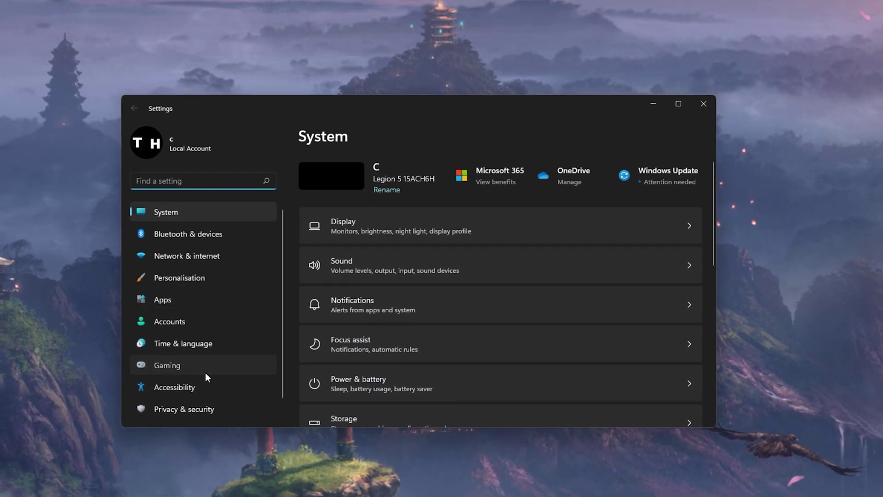
{"action": "left_click", "coordinate": [200, 324]}
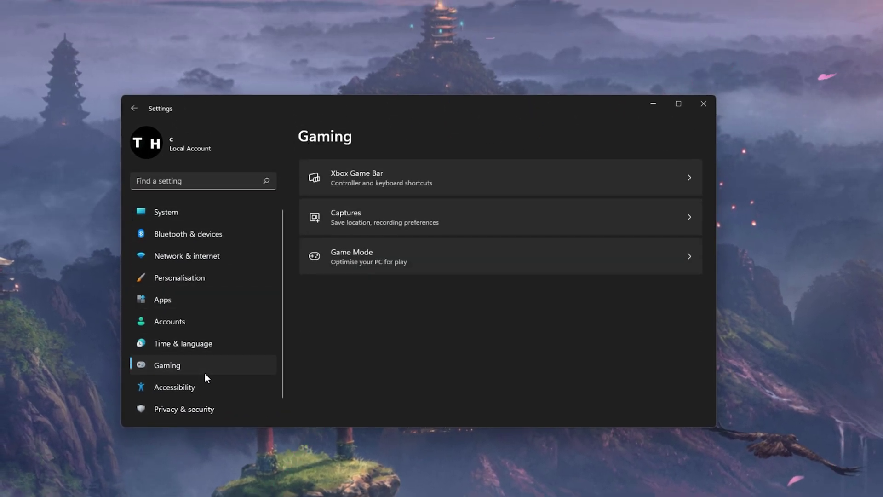
{"action": "left_click", "coordinate": [439, 267]}
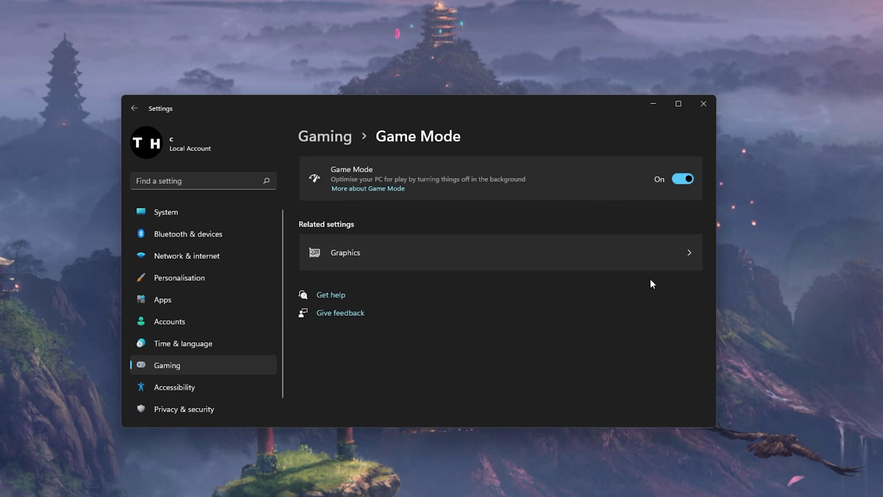
Start adding a desktop app to the custom graphics options, browsing to the Steam folder in C:\Program Files (x86)
{"action": "left_click", "coordinate": [504, 256]}
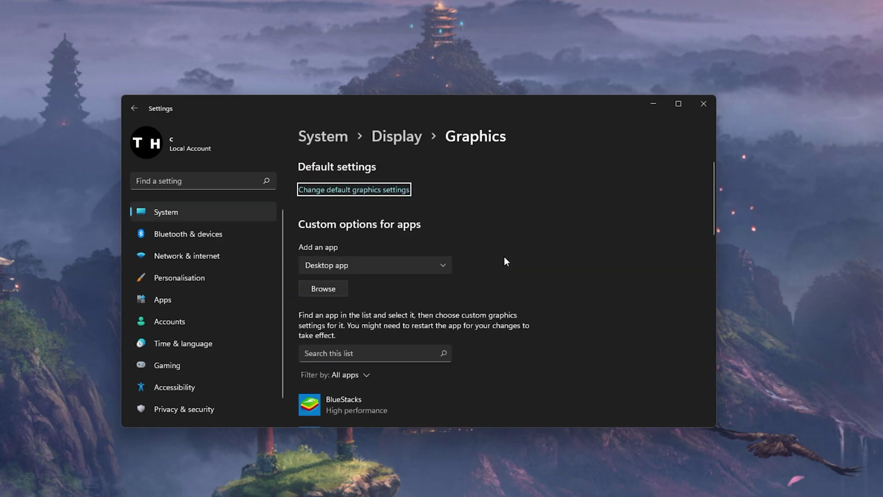
{"action": "left_click", "coordinate": [323, 289]}
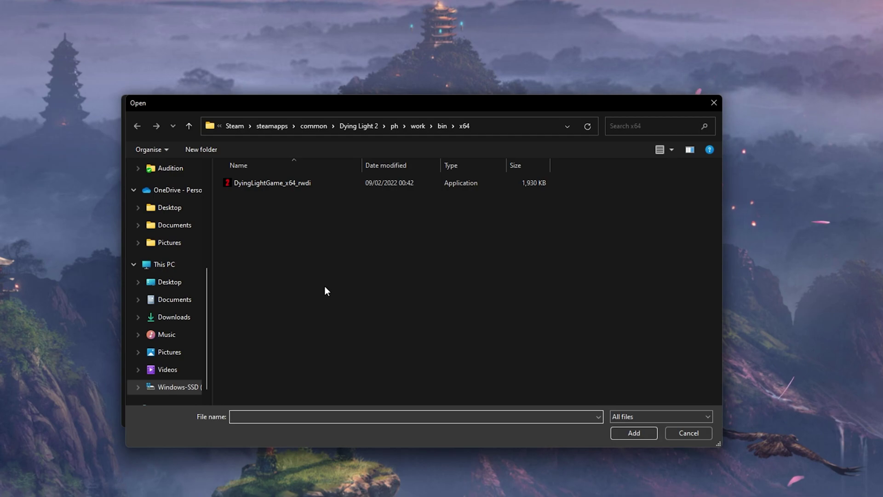
{"action": "scroll", "coordinate": [175, 309], "scroll_direction": "down", "scroll_amount": 1}
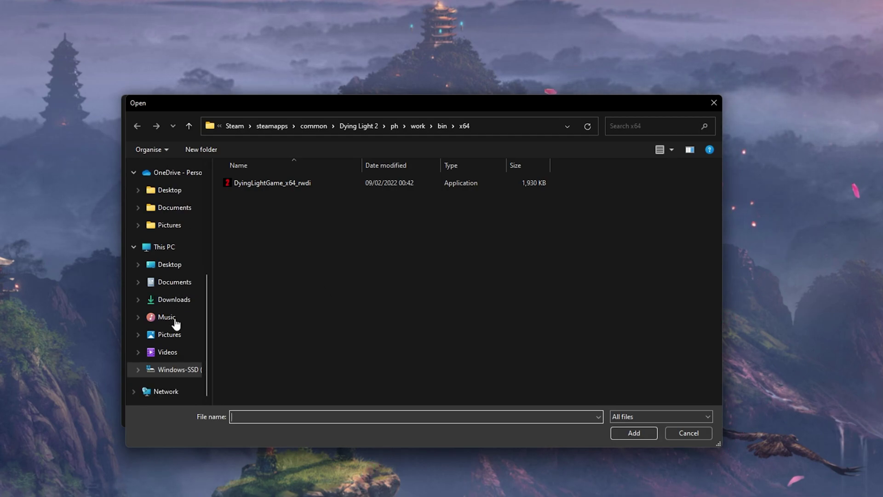
{"action": "left_click", "coordinate": [169, 250]}
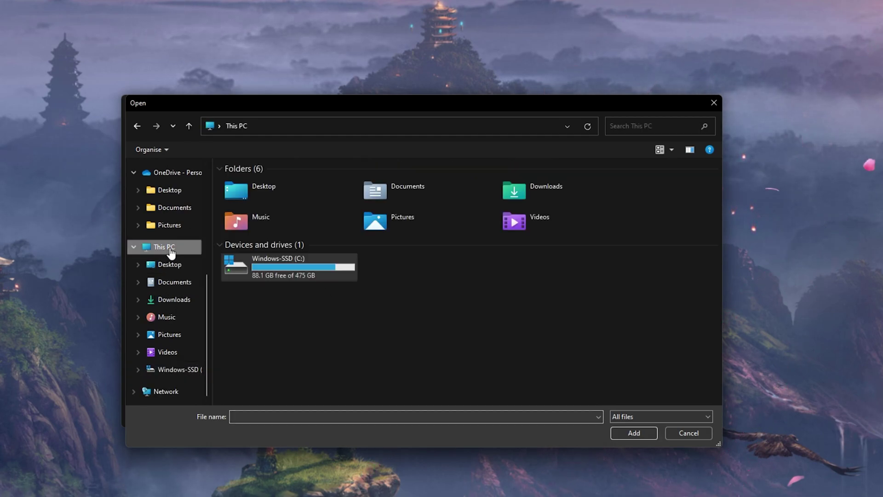
{"action": "double_click", "coordinate": [265, 265]}
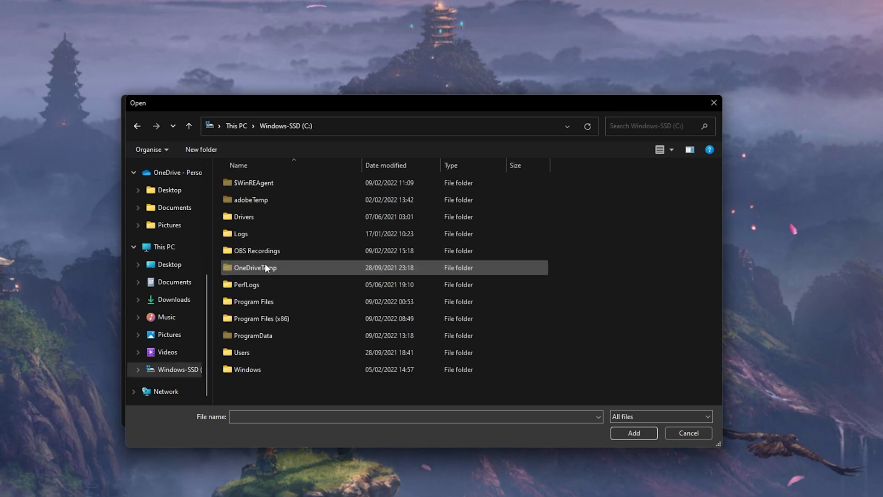
{"action": "double_click", "coordinate": [260, 319]}
{"action": "scroll", "coordinate": [261, 320], "scroll_direction": "down", "scroll_amount": 3}
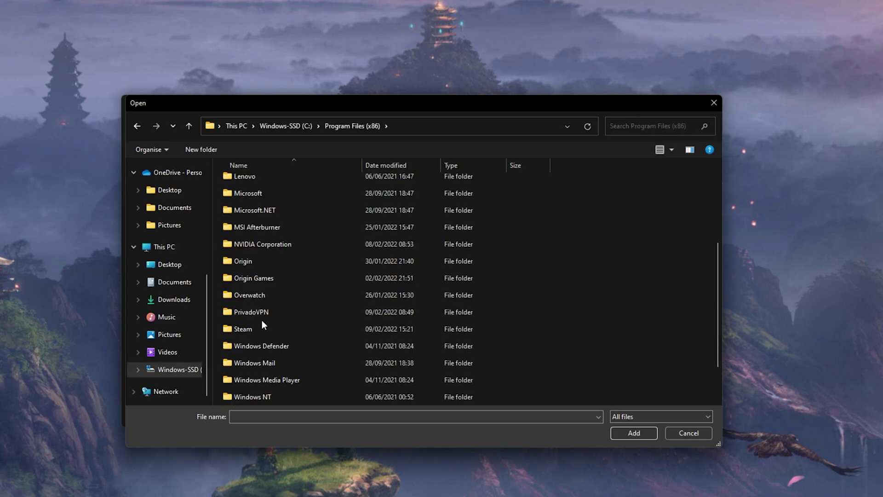
{"action": "scroll", "coordinate": [262, 320], "scroll_direction": "down", "scroll_amount": 1}
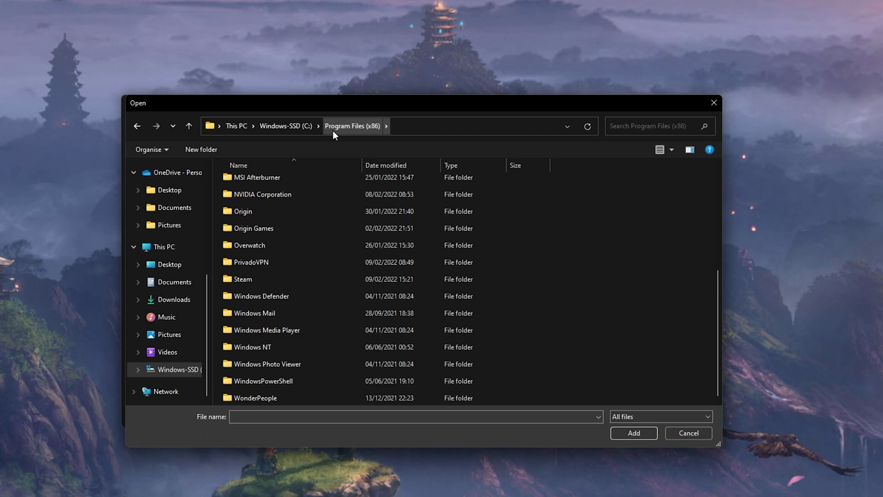
{"action": "double_click", "coordinate": [274, 278]}
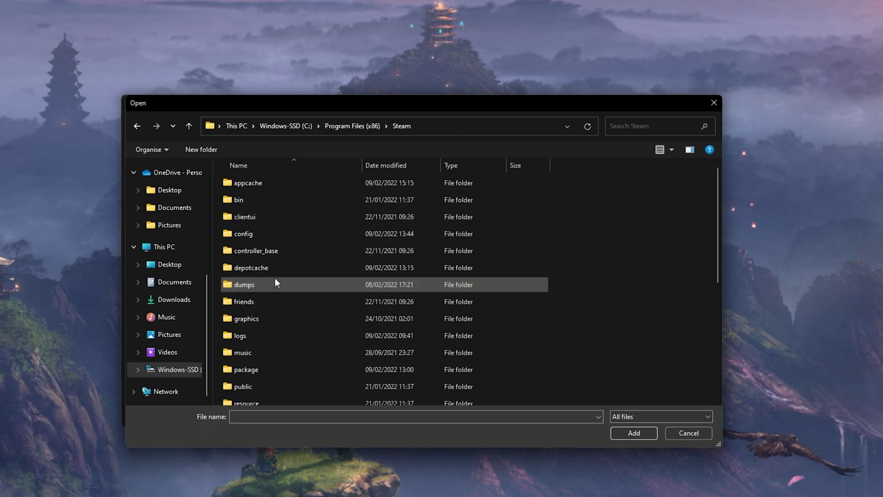
Try to add the LOSTARK application from steamapps\common\Lost Ark\Binaries\Win64 to the custom graphics list
{"action": "scroll", "coordinate": [274, 281], "scroll_direction": "down", "scroll_amount": 2}
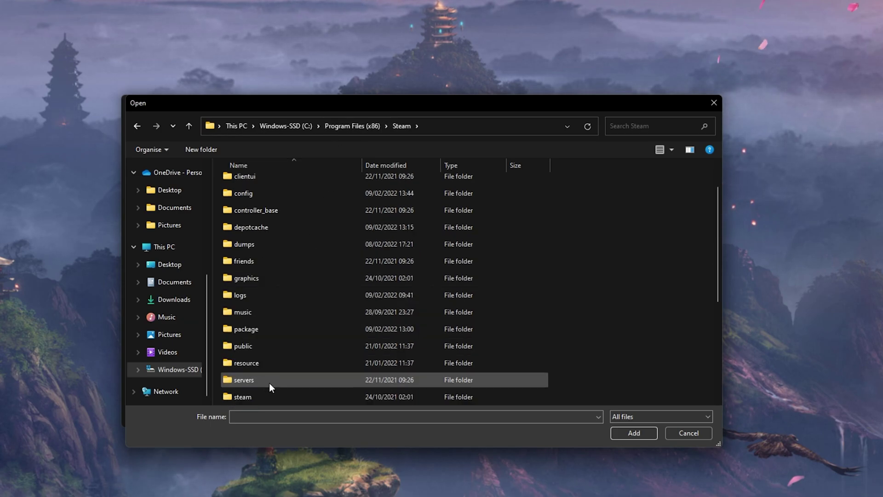
{"action": "double_click", "coordinate": [275, 363]}
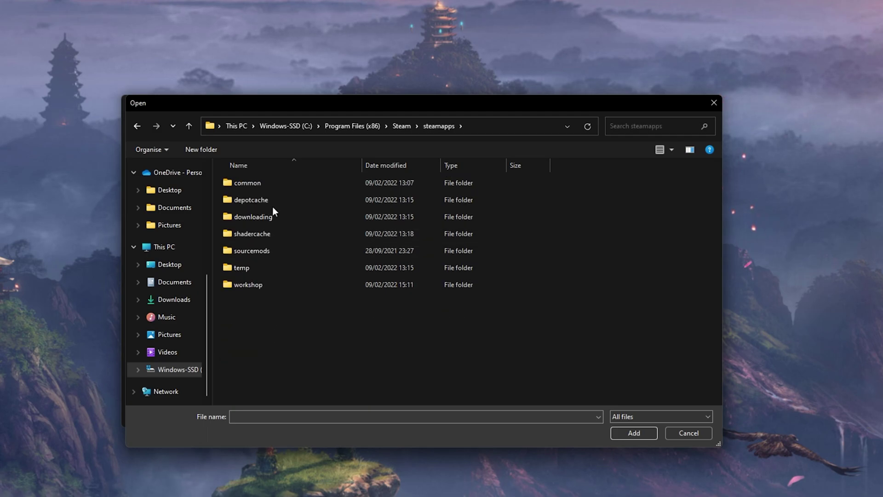
{"action": "double_click", "coordinate": [281, 183]}
{"action": "double_click", "coordinate": [274, 233]}
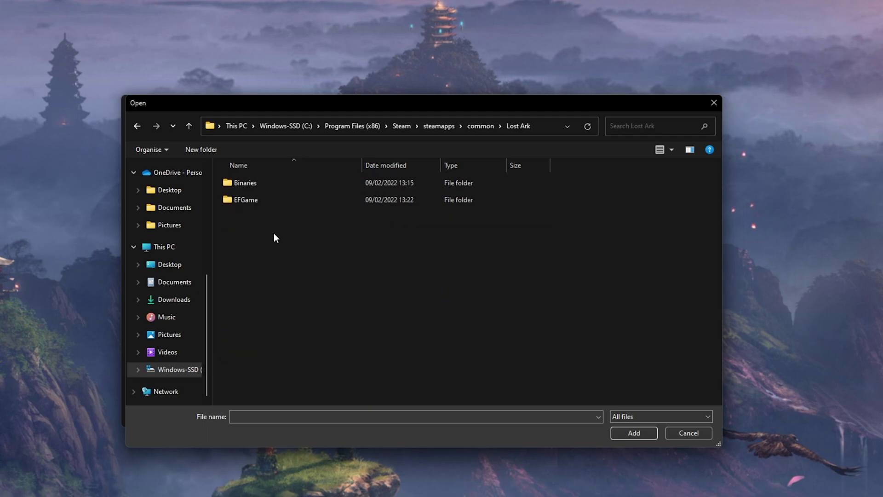
{"action": "double_click", "coordinate": [273, 186]}
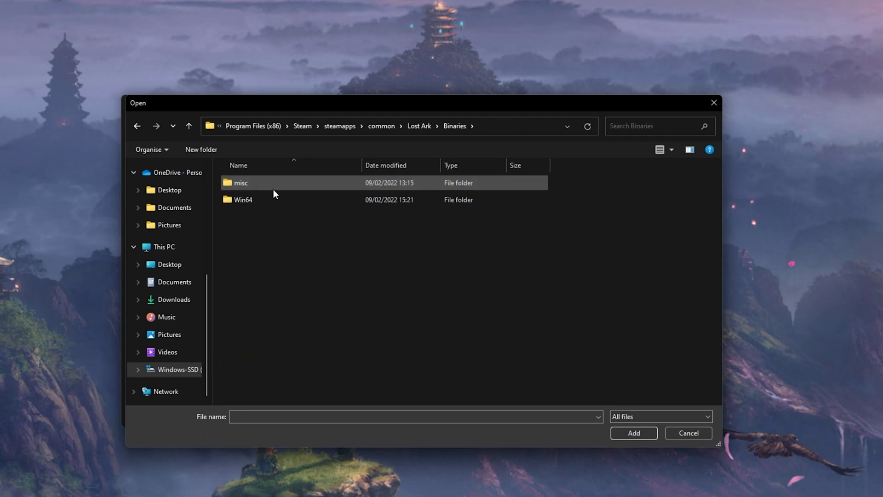
{"action": "double_click", "coordinate": [273, 199]}
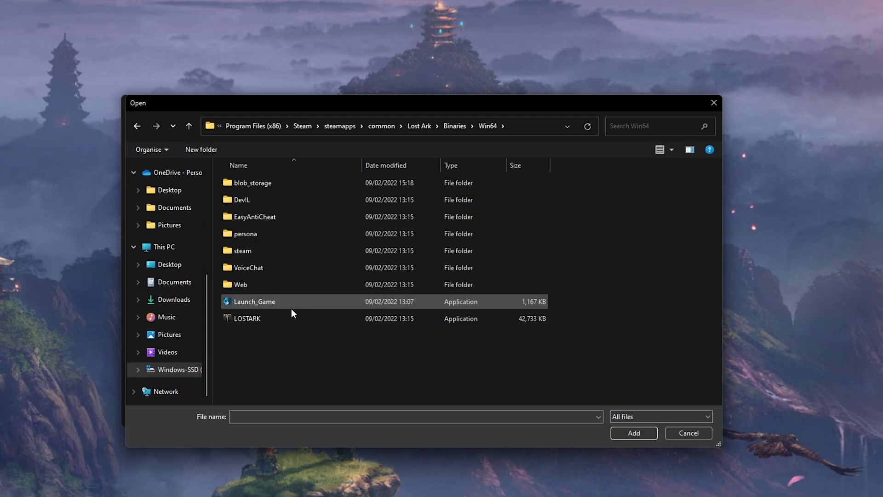
{"action": "left_click", "coordinate": [292, 321]}
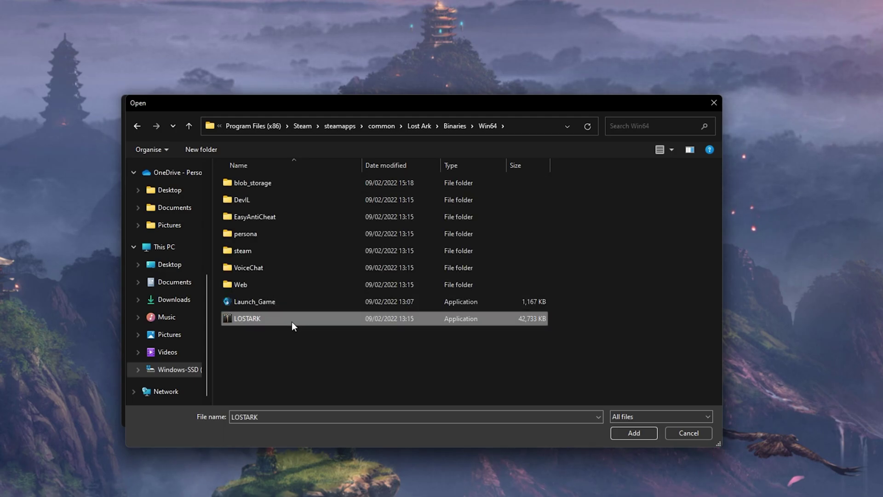
{"action": "left_click", "coordinate": [630, 434]}
Set the LOSTARK Client's graphics preference to High performance and save it
{"action": "scroll", "coordinate": [608, 364], "scroll_direction": "down", "scroll_amount": 5}
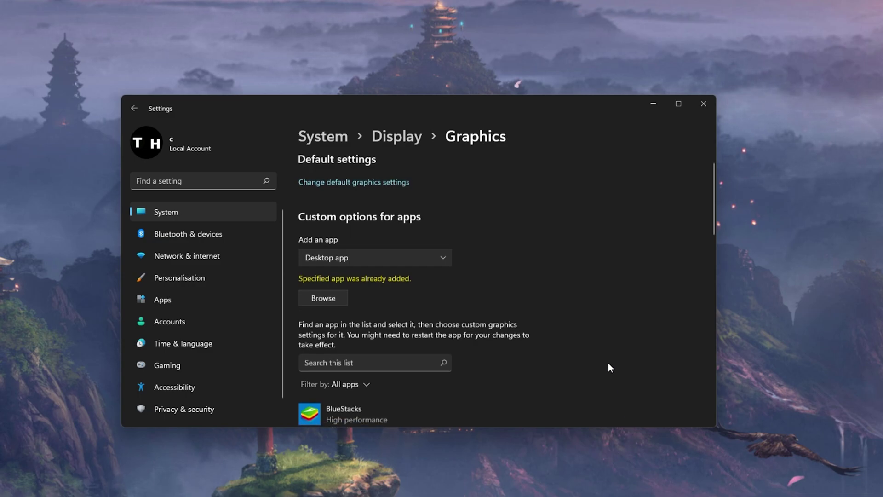
{"action": "scroll", "coordinate": [608, 362], "scroll_direction": "down", "scroll_amount": 1}
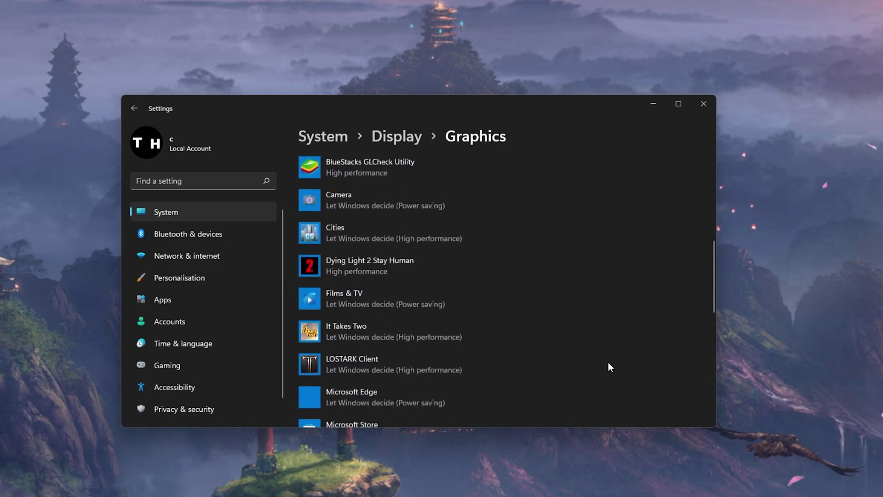
{"action": "left_click", "coordinate": [443, 359]}
{"action": "scroll", "coordinate": [552, 368], "scroll_direction": "down", "scroll_amount": 2}
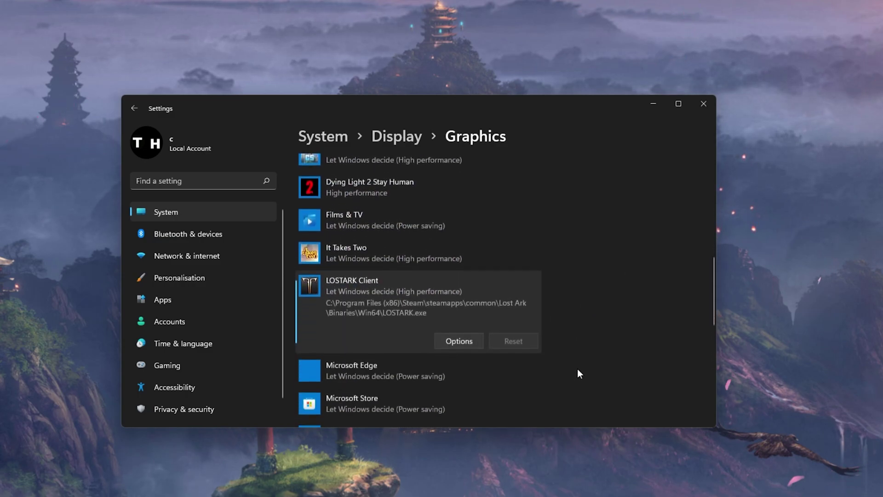
{"action": "left_click", "coordinate": [459, 339]}
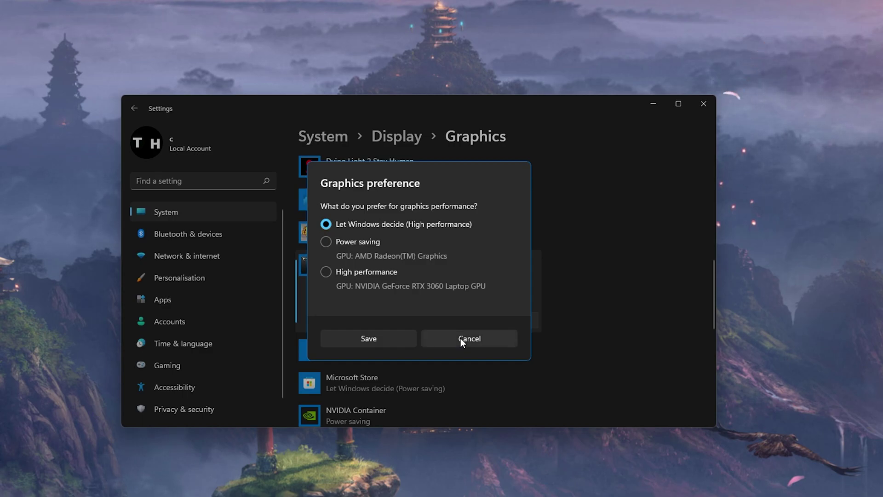
{"action": "left_click", "coordinate": [325, 272]}
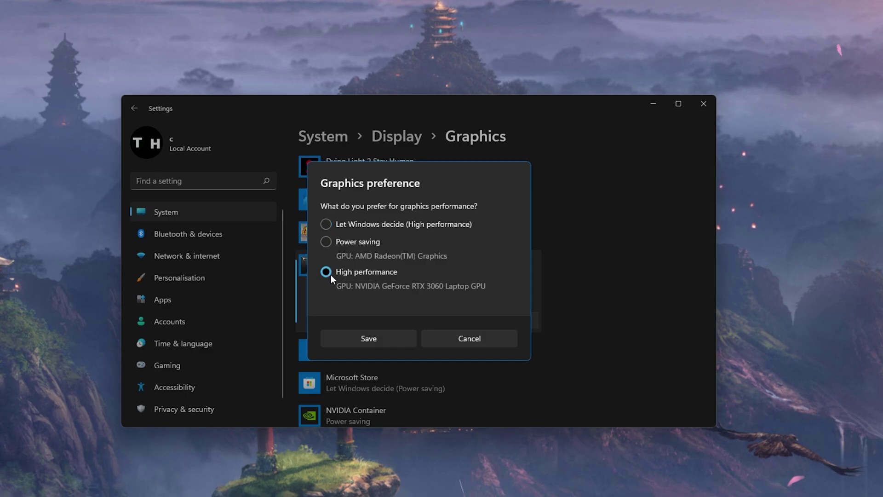
{"action": "left_click", "coordinate": [362, 338]}
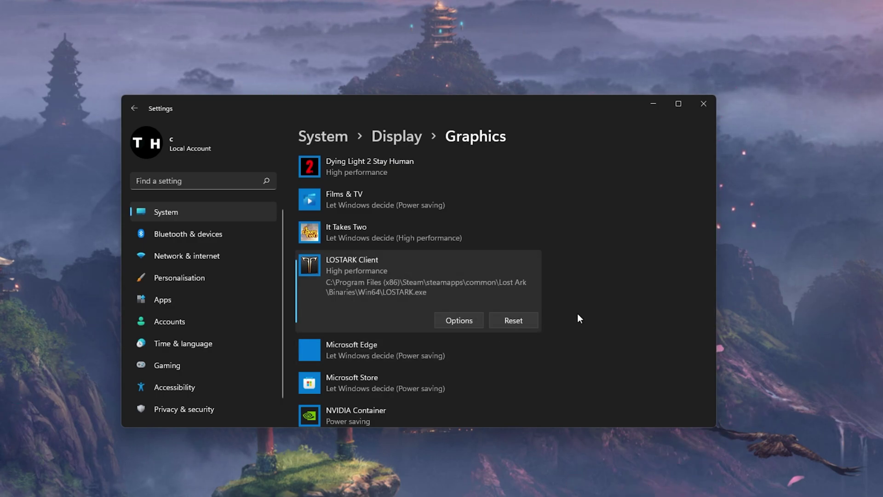
Search the settings for "update" and open the Check for updates result
{"action": "left_click", "coordinate": [227, 184]}
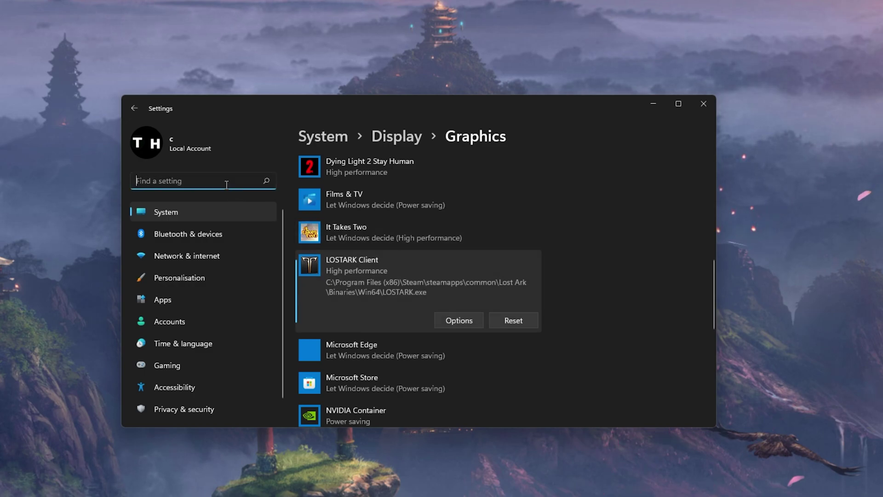
{"action": "type", "text": "update"}
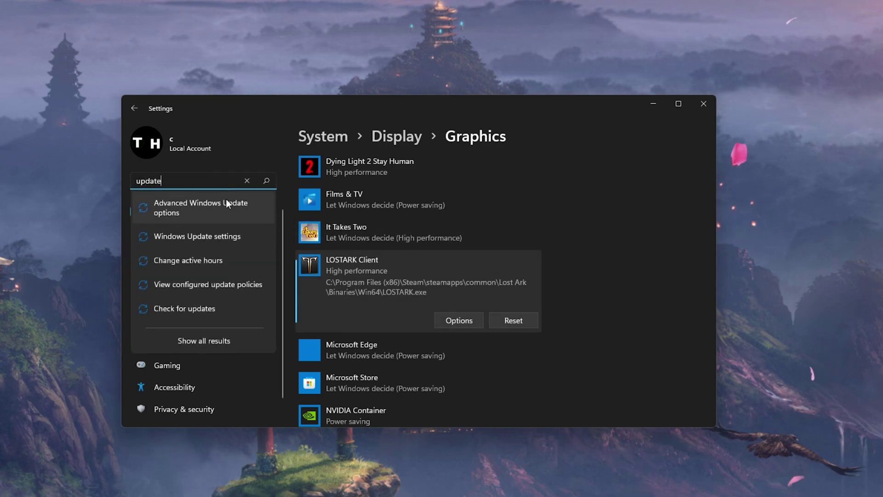
{"action": "left_click", "coordinate": [207, 308]}
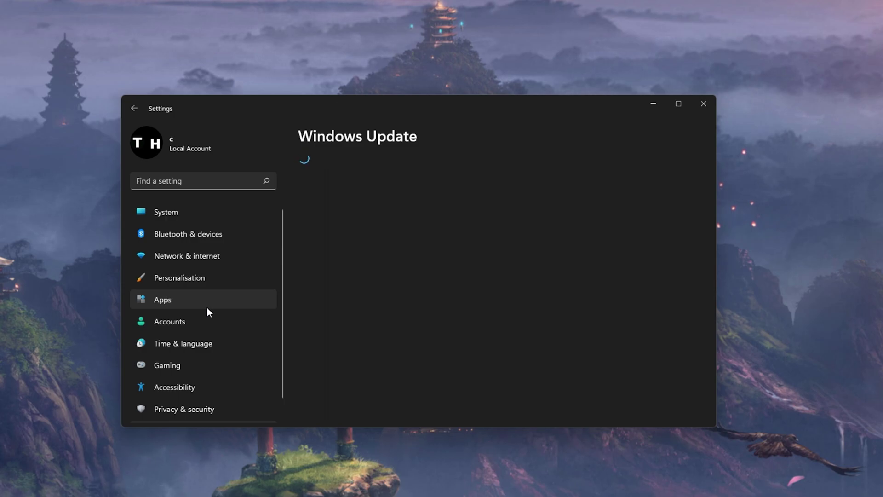